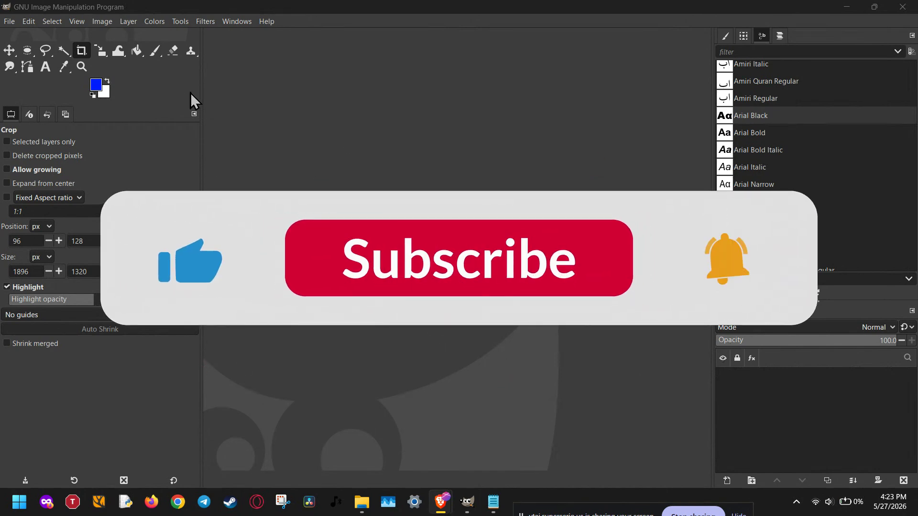
Create a new blank image of 1920 × 1080 pixels
click(17, 21)
click(31, 39)
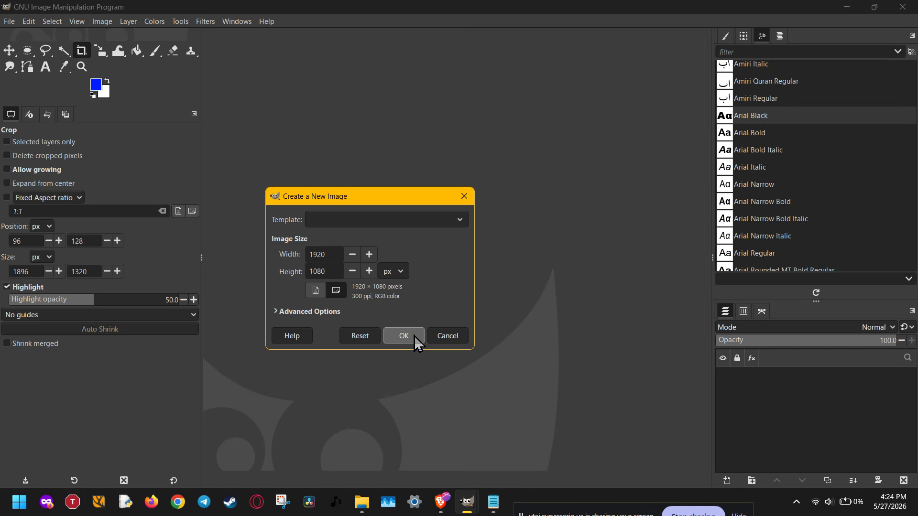
click(404, 335)
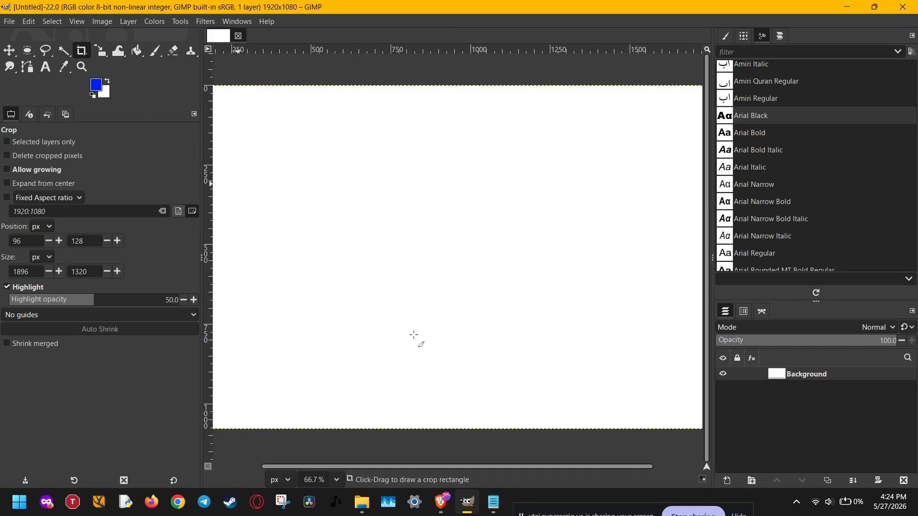
scroll(414, 335, down, 1)
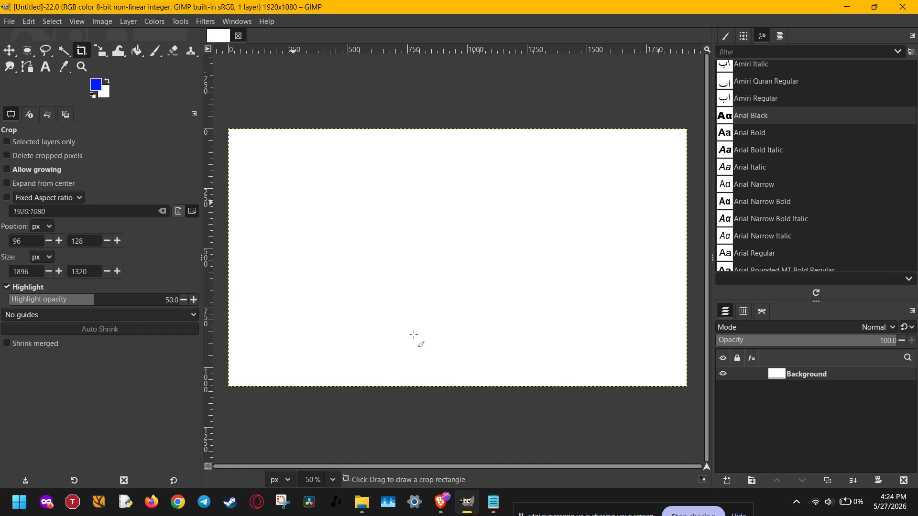
Open the pexels JPG portrait from the xcf folder, converting it to the built-in sRGB color profile
click(9, 21)
click(22, 62)
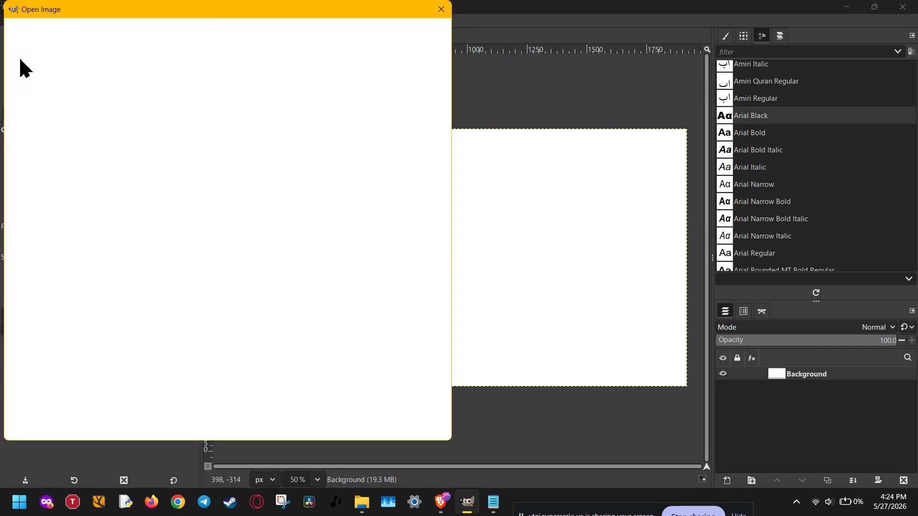
click(125, 66)
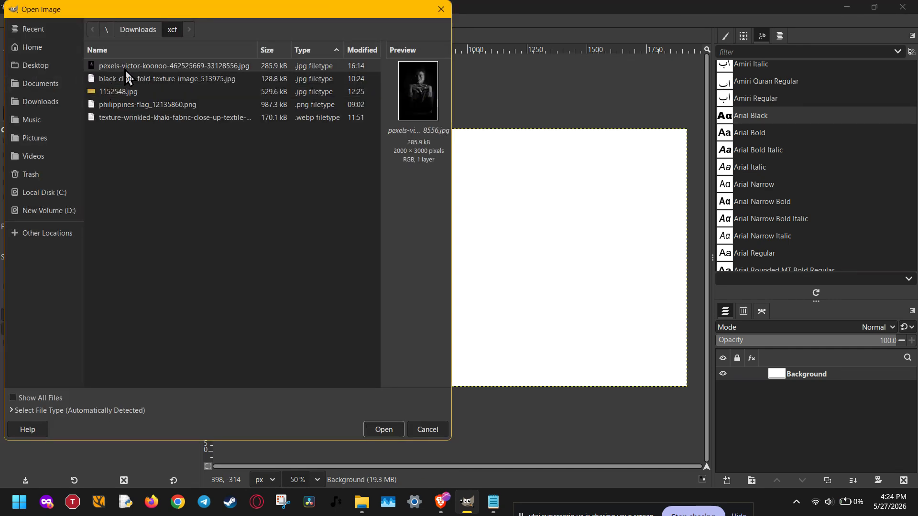
double_click(128, 66)
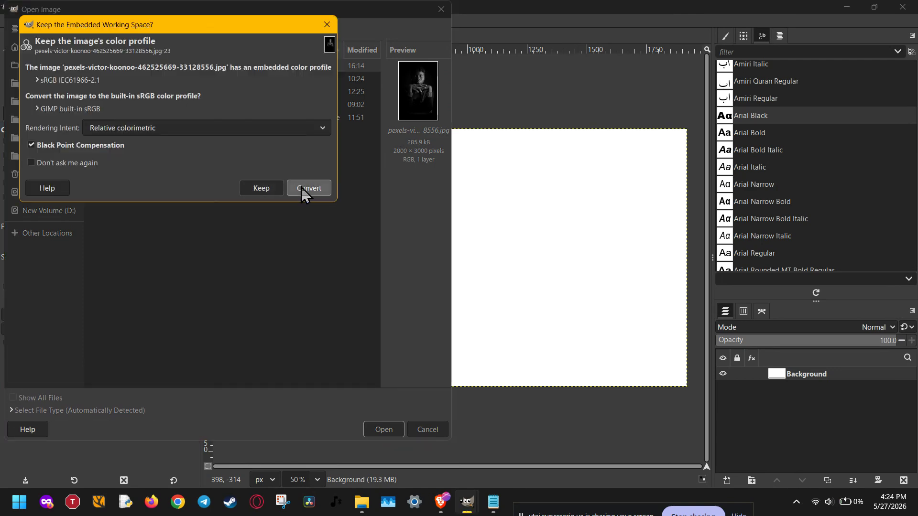
click(301, 188)
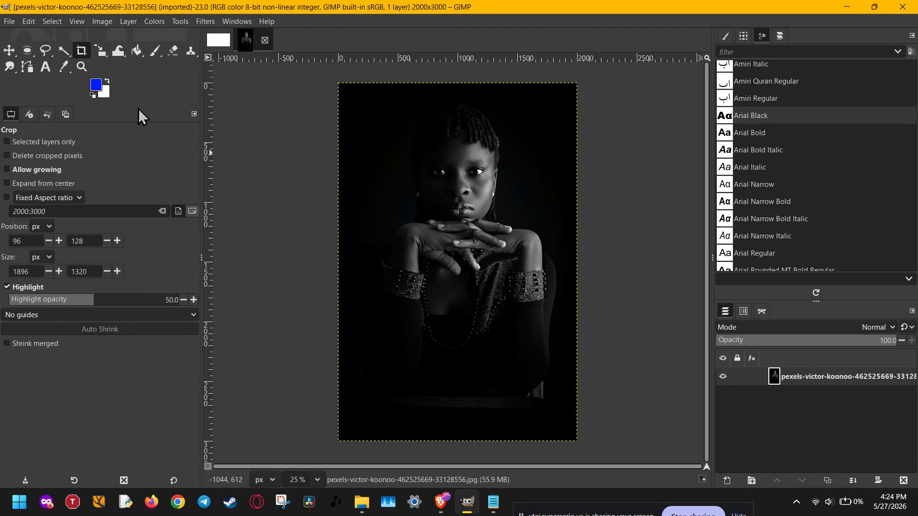
Reset the colors to black and white and set the Gradient tool to FG to BG (RGB) with a Linear shape
key(d)
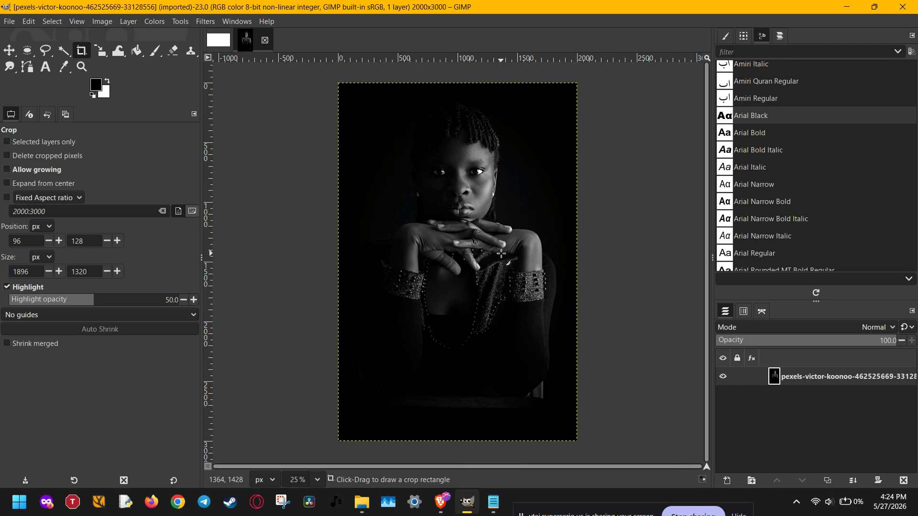
key(g)
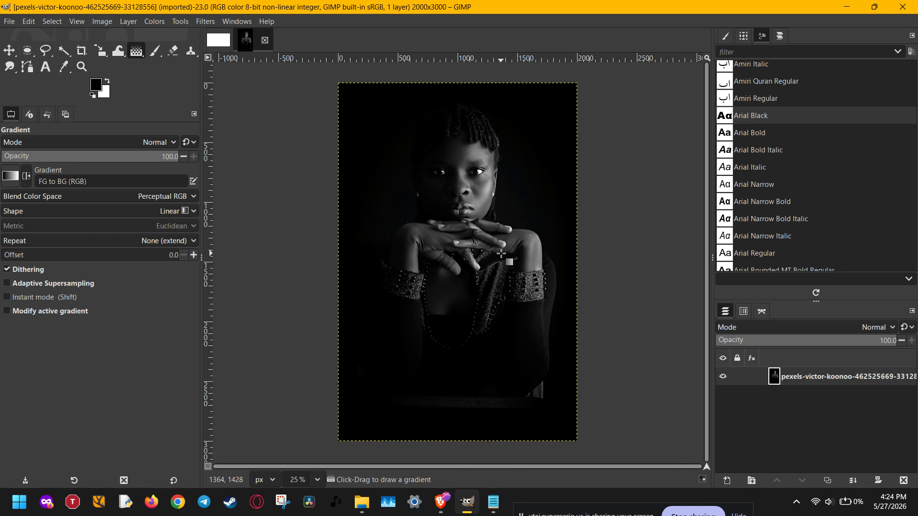
click(10, 177)
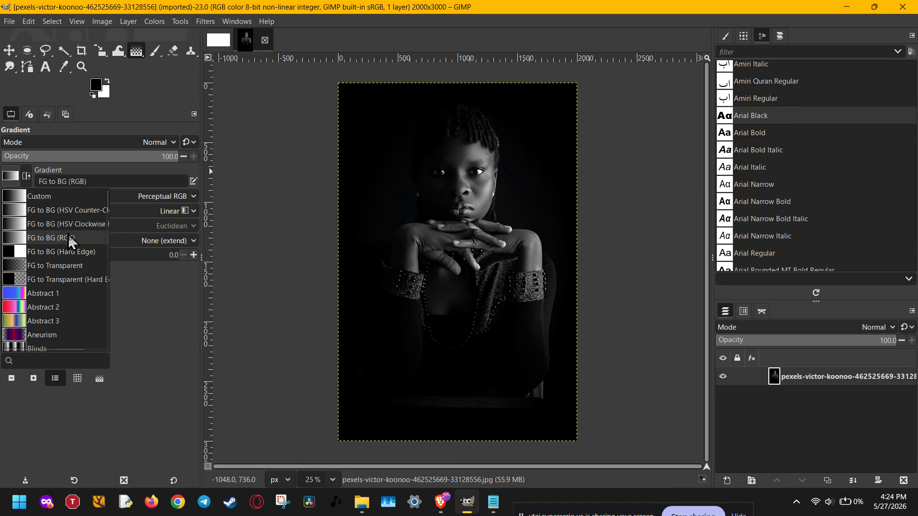
click(162, 257)
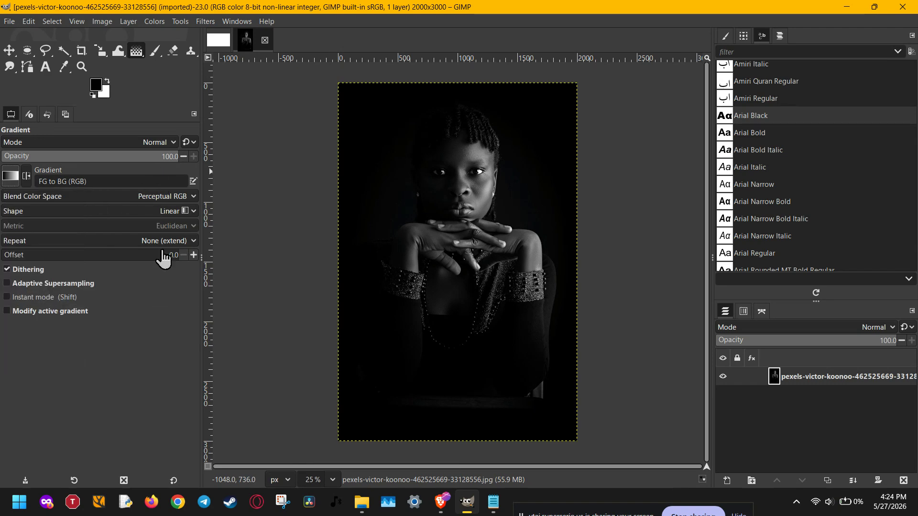
click(170, 209)
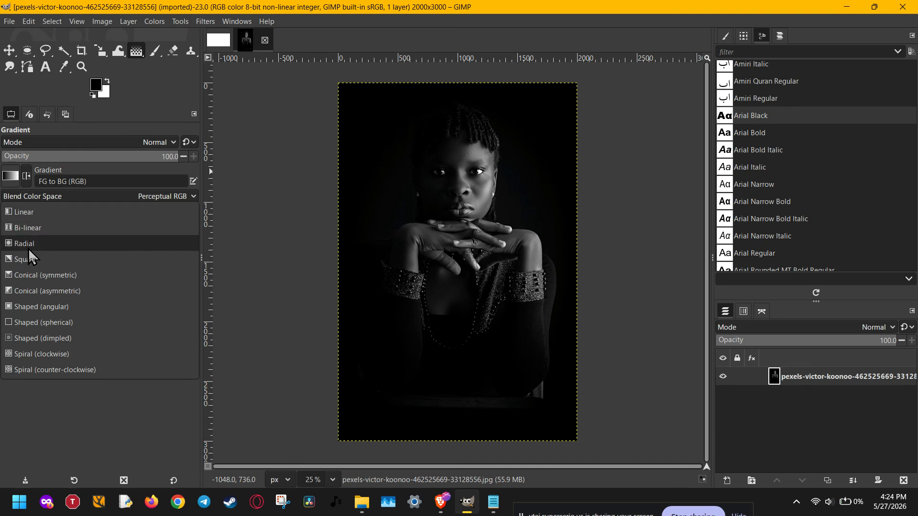
click(31, 213)
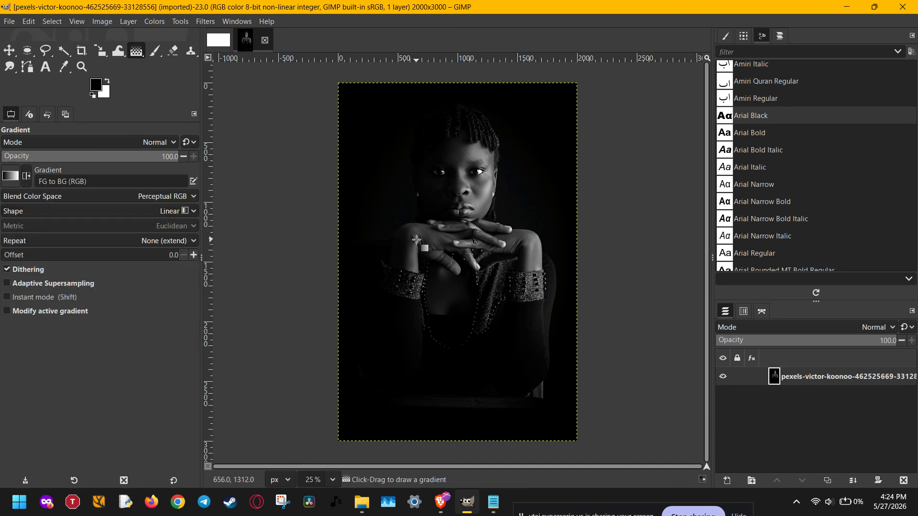
Crop the portrait around the face and hands to about 1912 × 1236 px, and return to the blank image
key(shift+c)
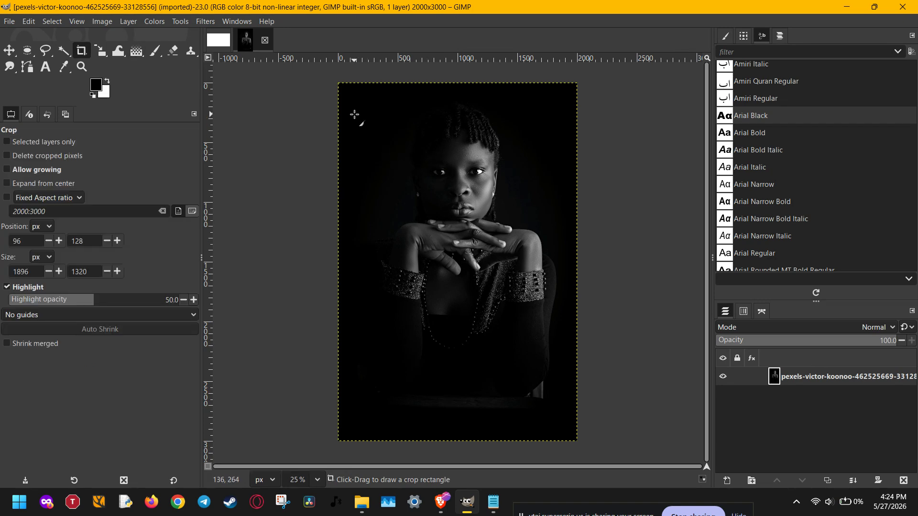
drag(353, 103, 568, 252)
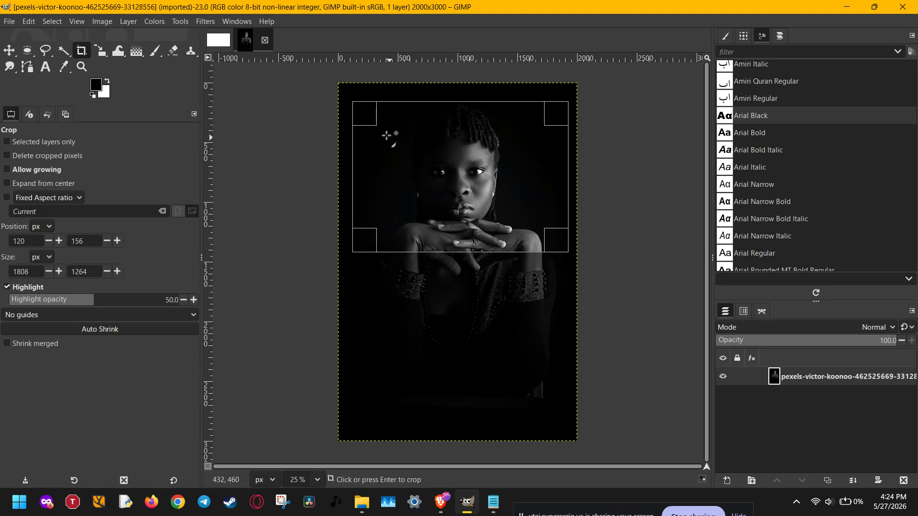
drag(361, 114, 350, 119)
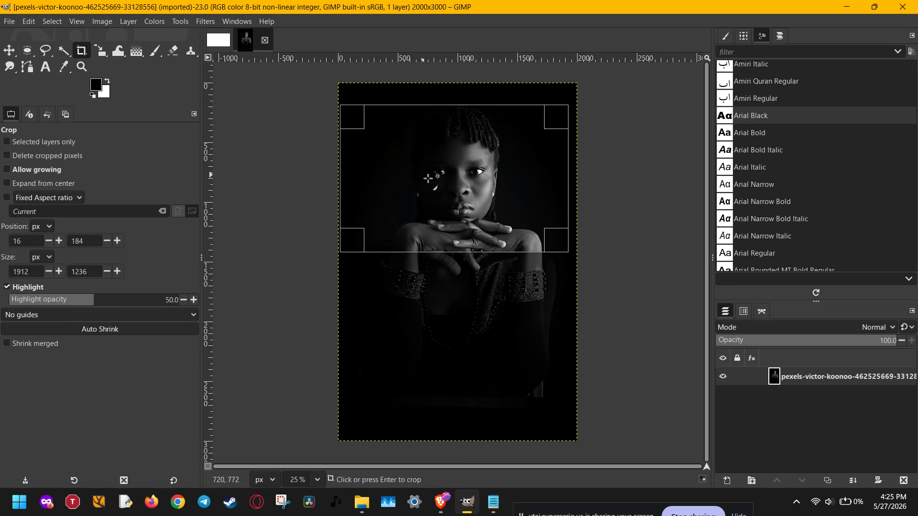
click(438, 198)
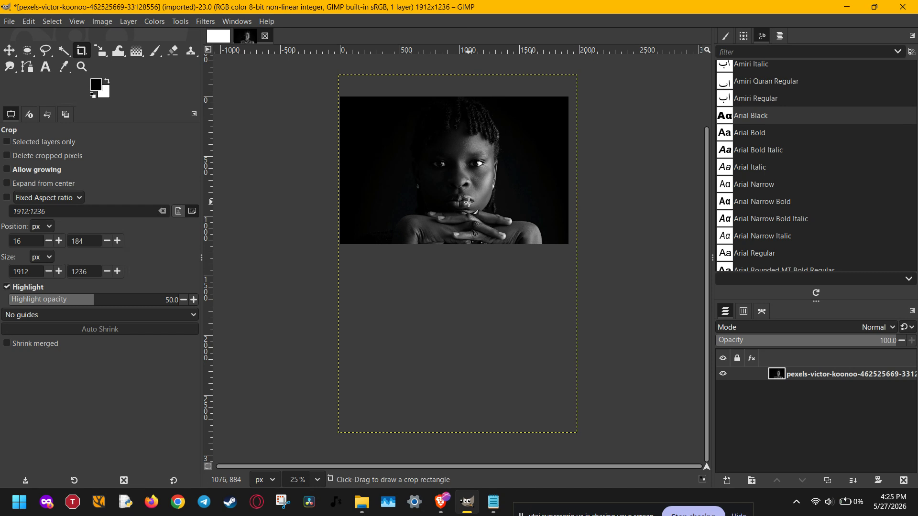
scroll(468, 201, up, 4)
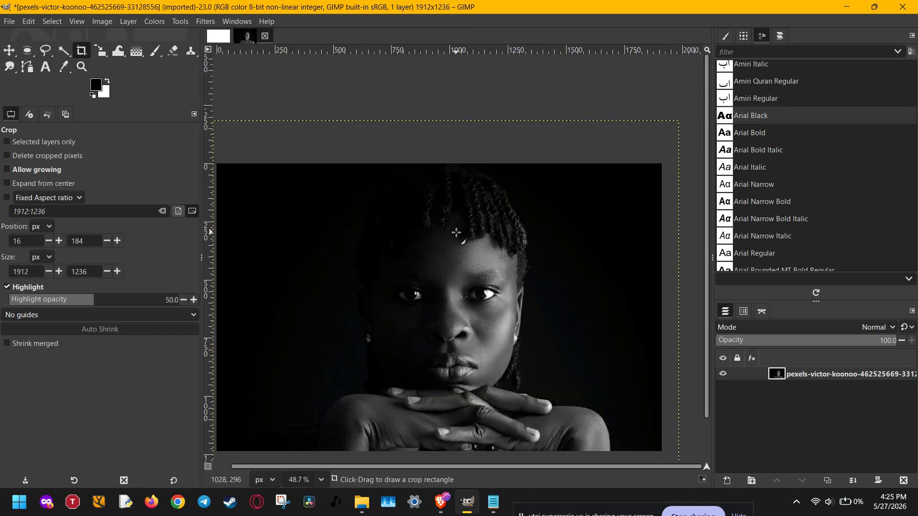
scroll(471, 205, down, 2)
scroll(471, 205, left, 1)
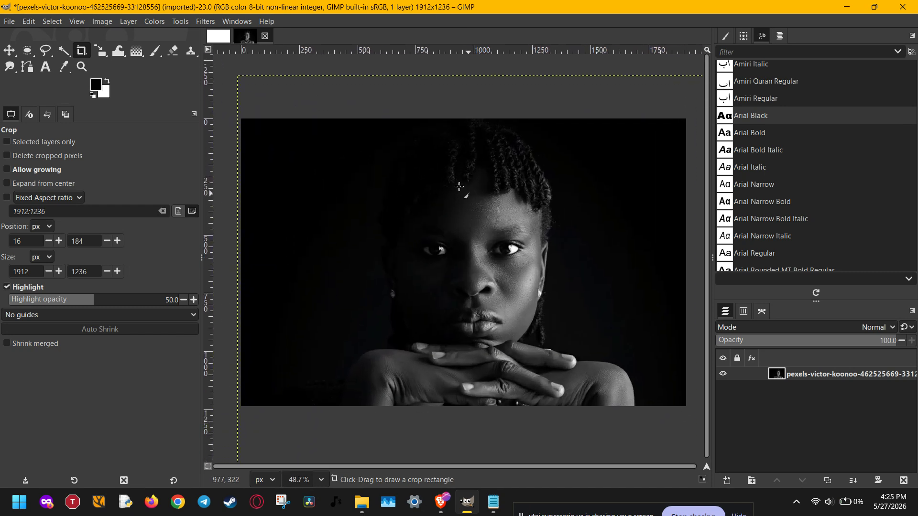
click(218, 36)
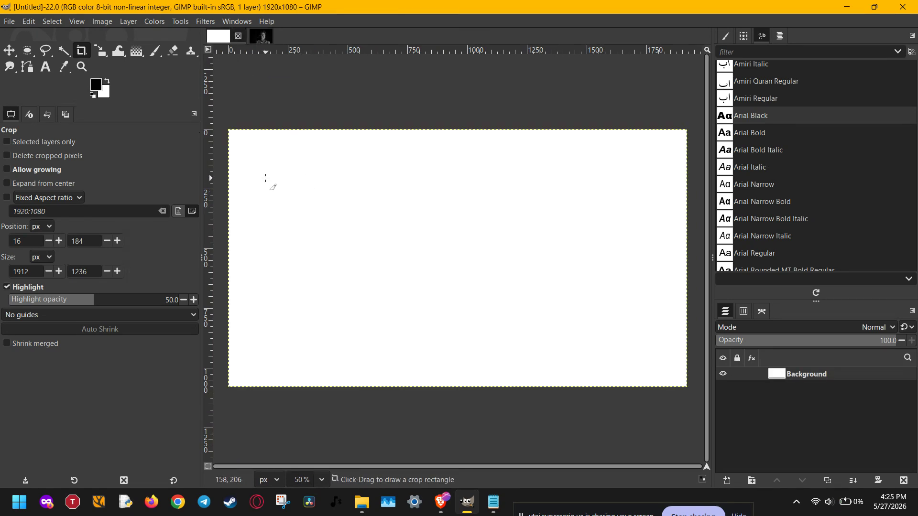
drag(259, 167, 545, 308)
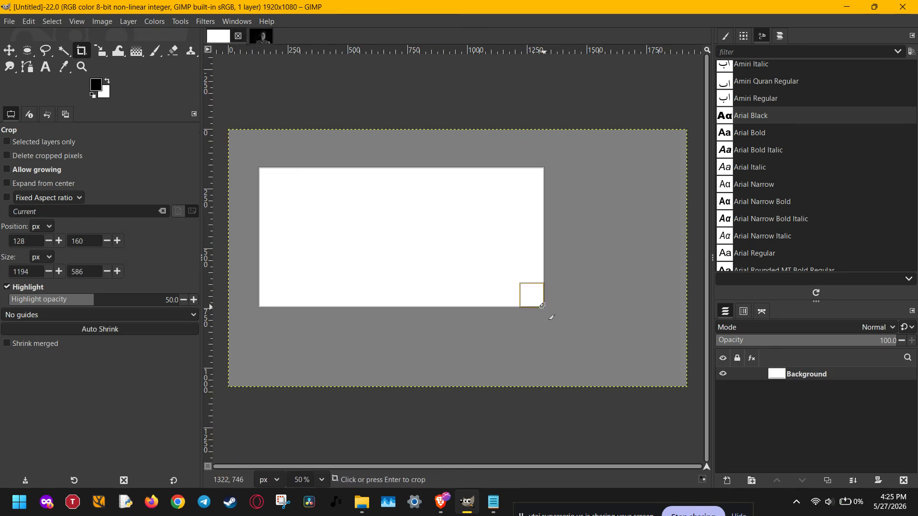
key(Return)
key(g)
key(ctrl+z)
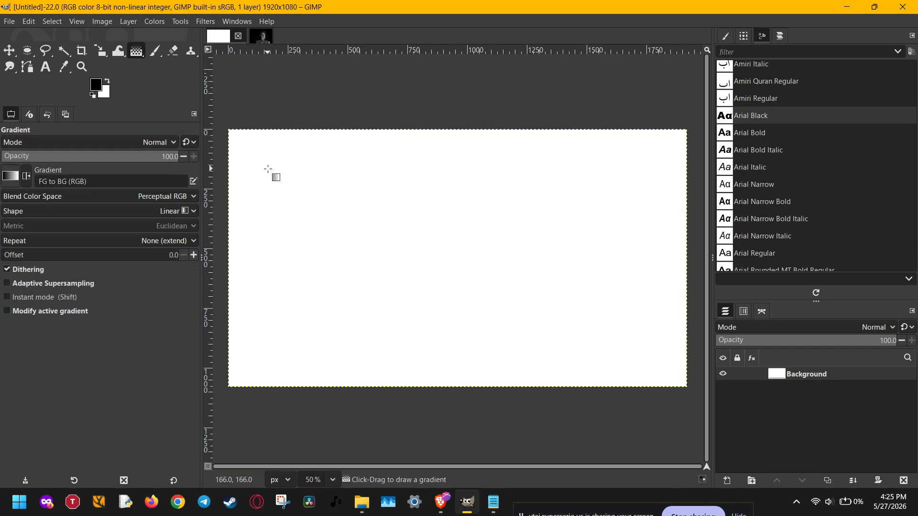
Try a diagonal black-to-white gradient from about (166, 166) to (1674, 828) px on the blank image and open the Newsprint filter
mouse_move(268, 169)
mouse_down()
mouse_move(521, 271)
mouse_move(634, 331)
mouse_up()
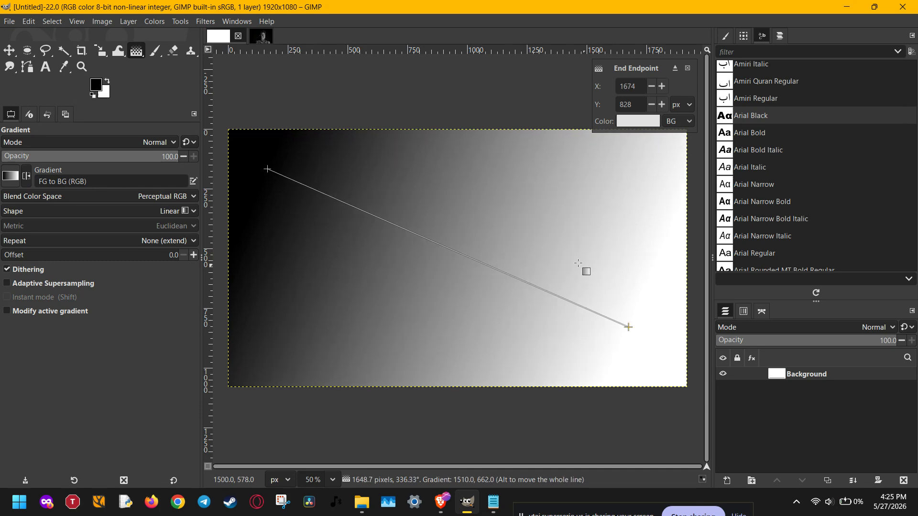
click(204, 21)
mouse_move(234, 119)
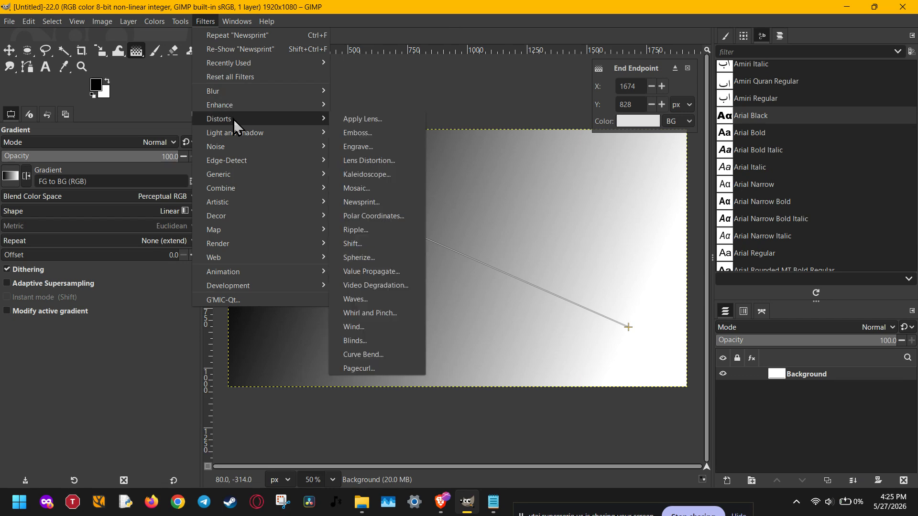
click(362, 202)
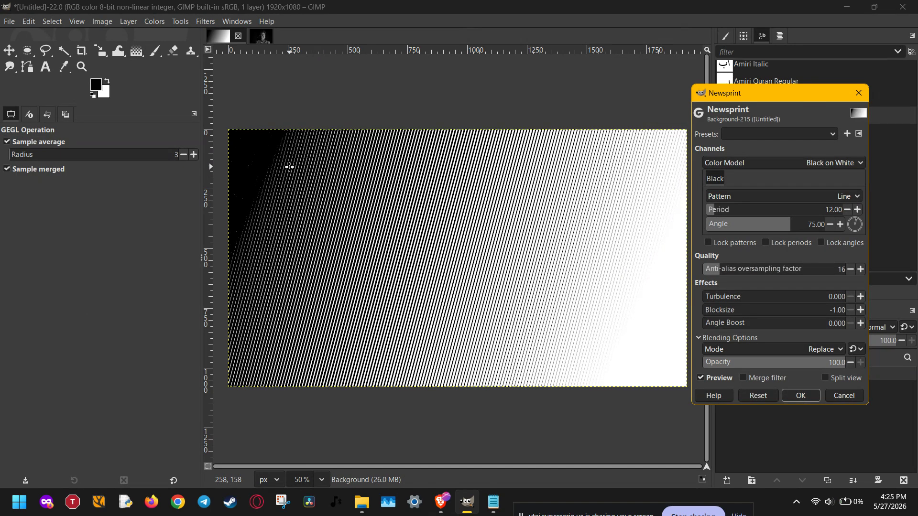
click(258, 38)
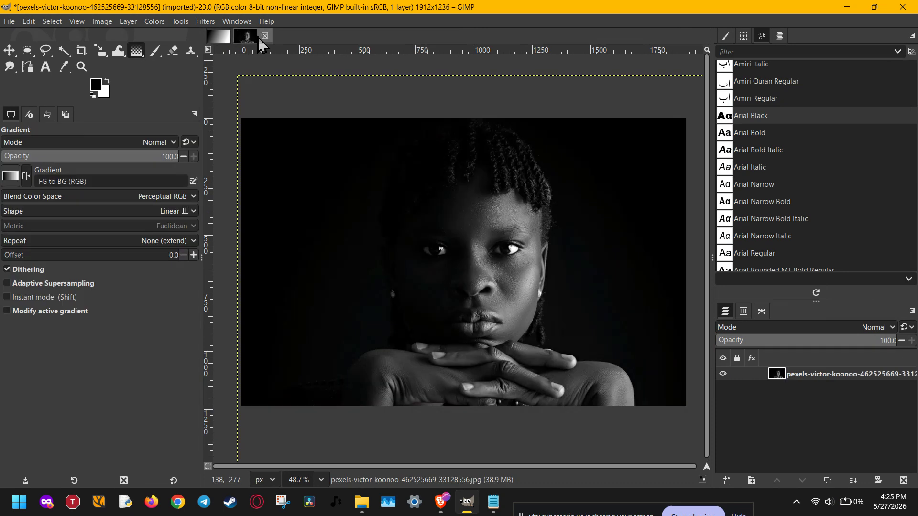
click(218, 36)
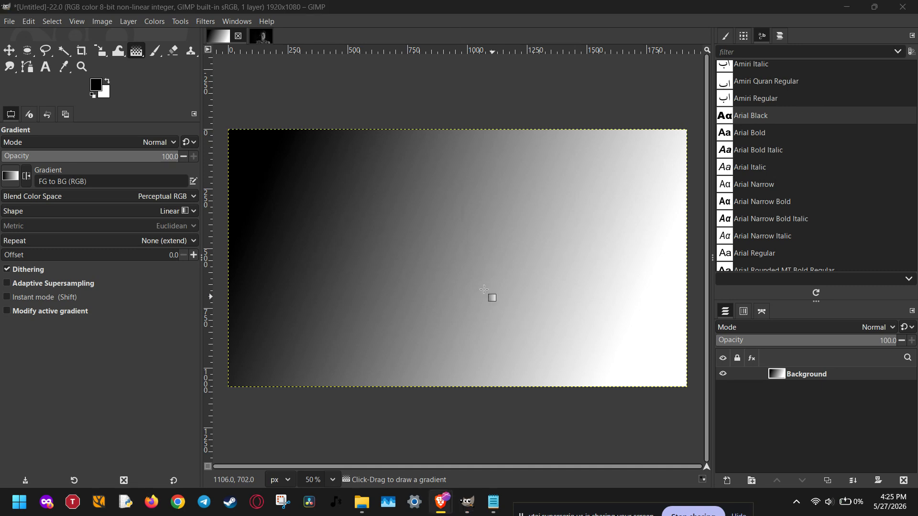
click(351, 199)
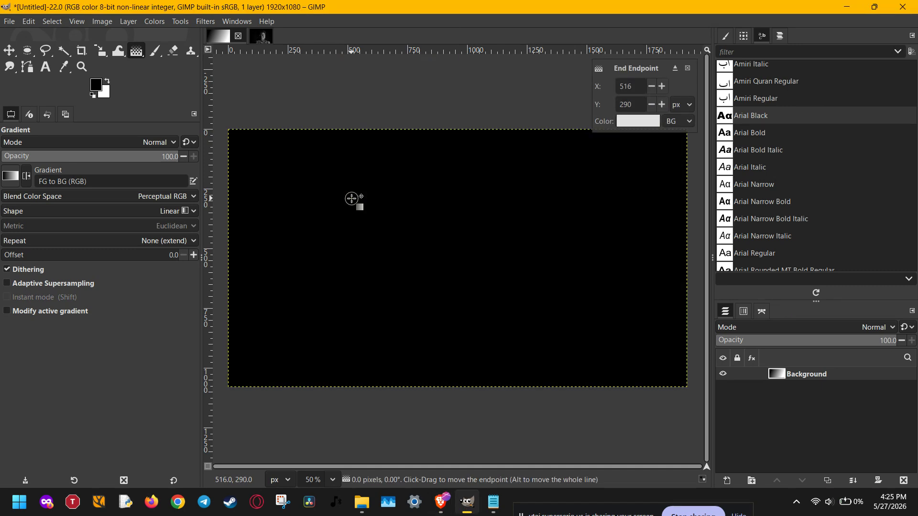
key(Escape)
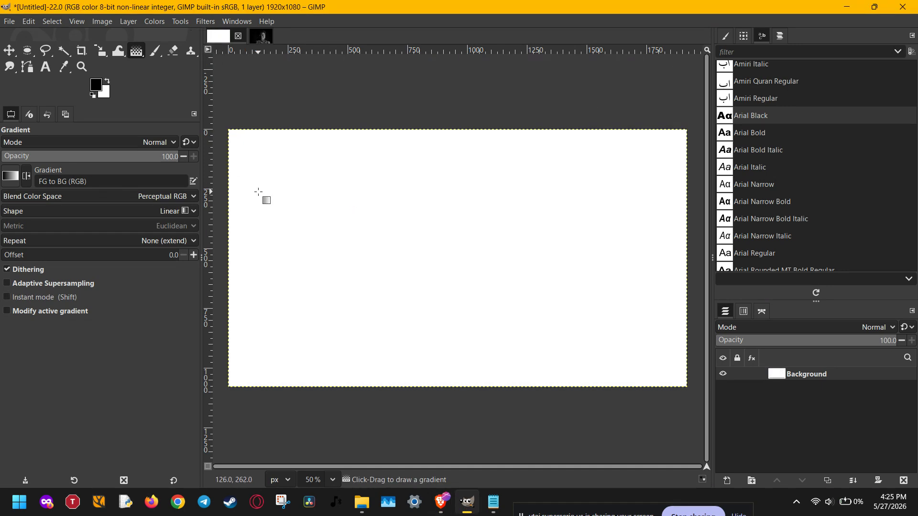
Draw a diagonal black-to-white gradient from about (126, 262) to (1442, 752) px on the blank image and open the Newsprint filter
drag(258, 193, 574, 309)
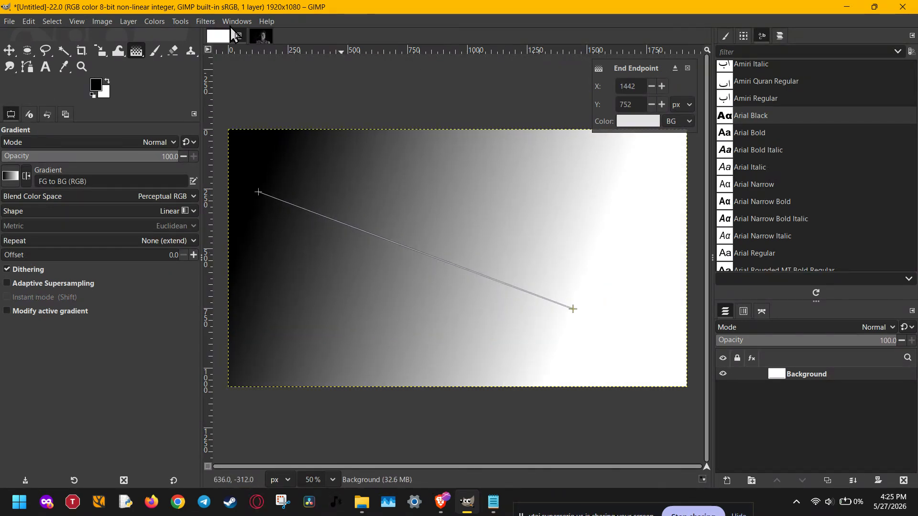
click(209, 21)
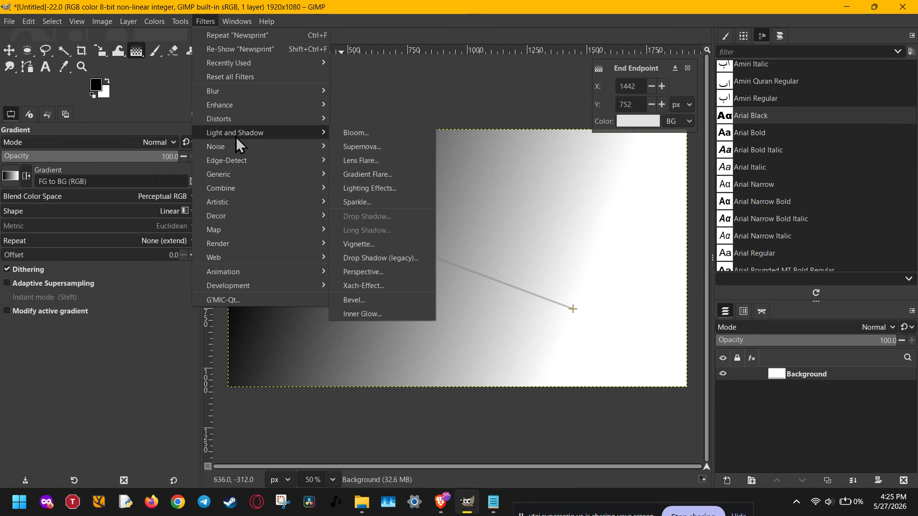
mouse_move(239, 120)
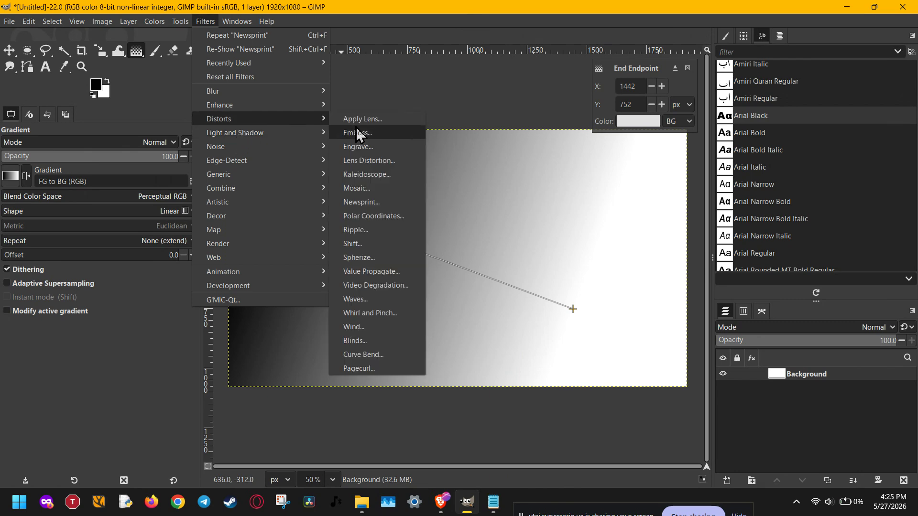
click(366, 203)
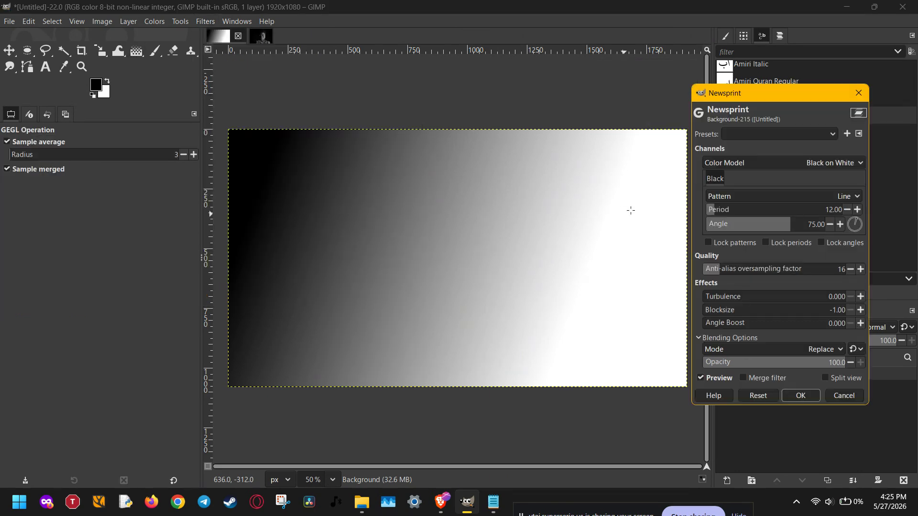
Set the Newsprint color model to Black on White and its pattern to Circle for the gradient image
click(824, 162)
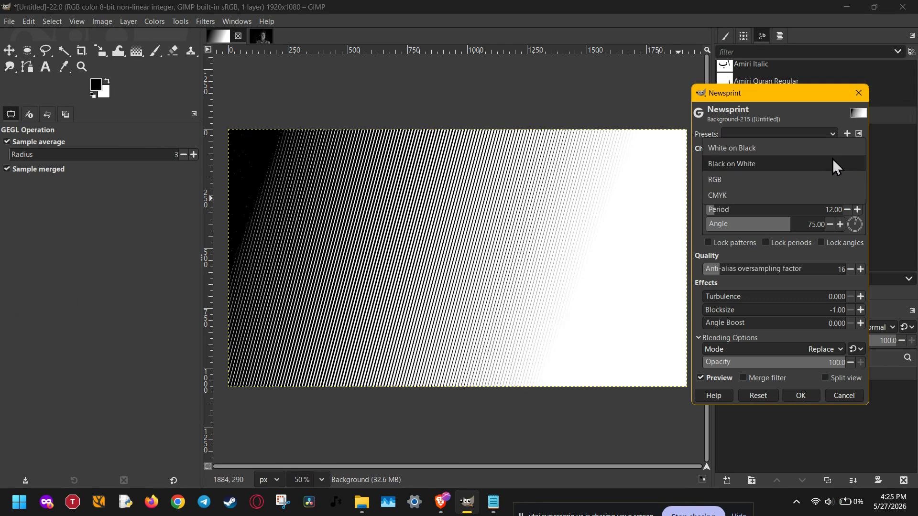
click(834, 149)
click(833, 163)
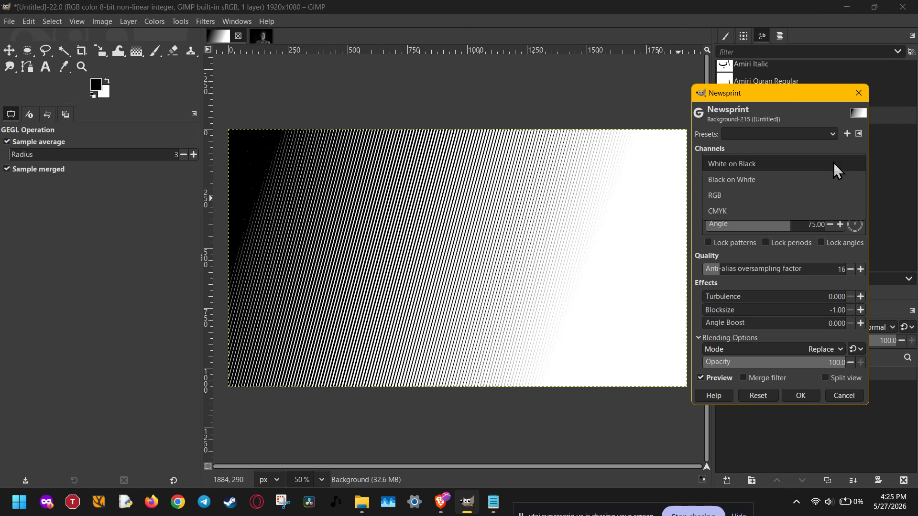
click(828, 179)
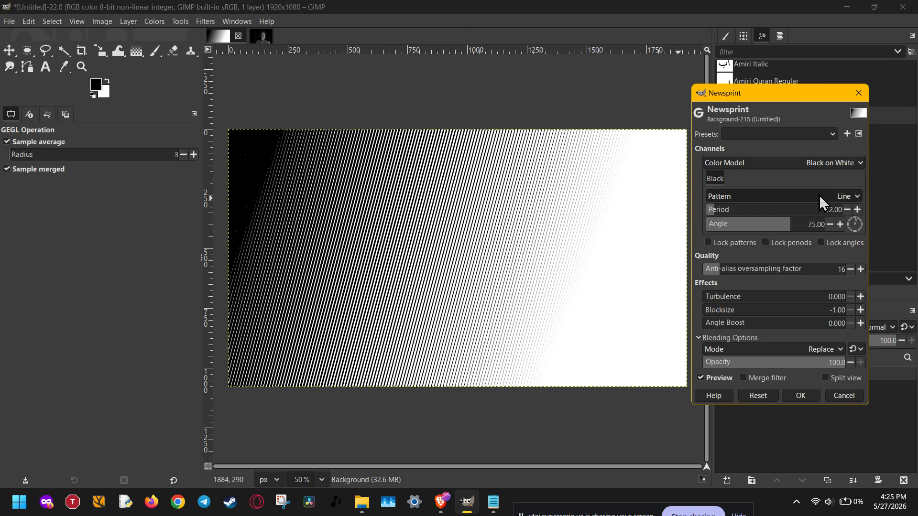
click(818, 196)
click(791, 214)
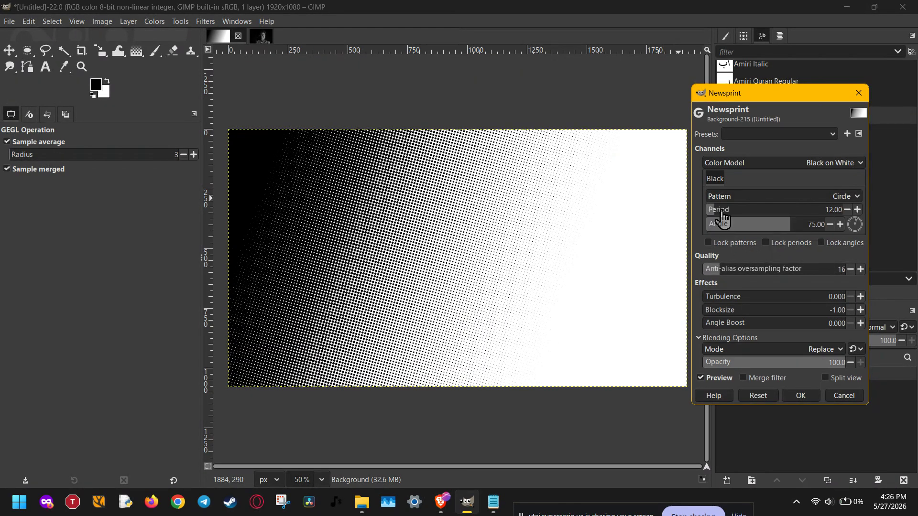
Set the circle pattern's period to about 25.35 and its angle to 45, and apply Newsprint to the gradient
drag(723, 213, 725, 214)
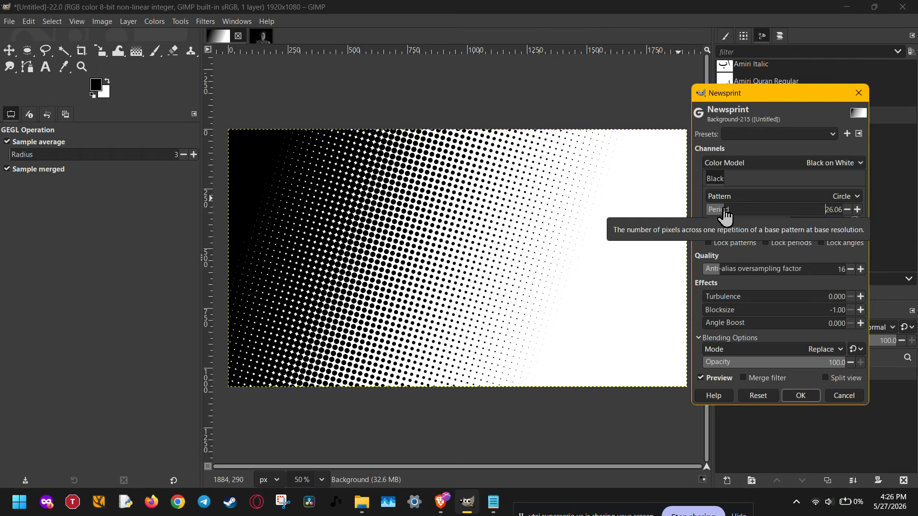
mouse_move(726, 215)
mouse_down()
mouse_move(775, 213)
mouse_move(724, 215)
mouse_up()
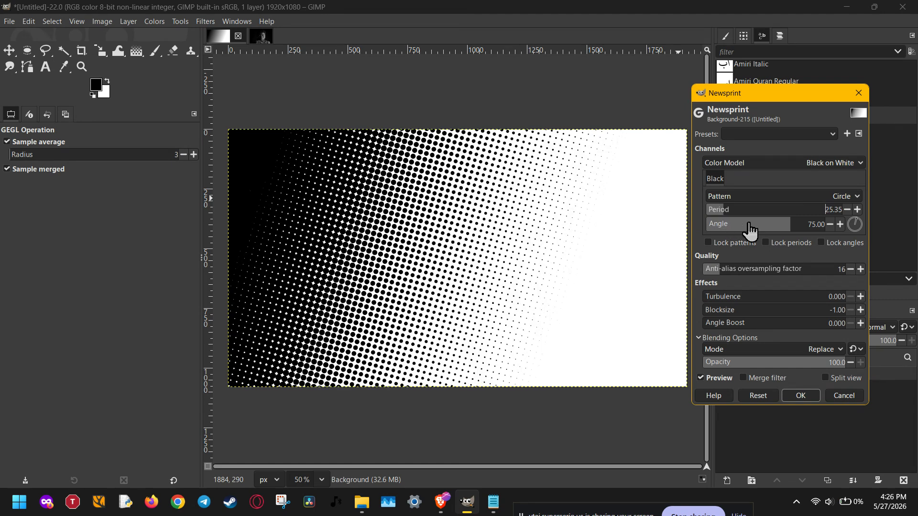
click(785, 227)
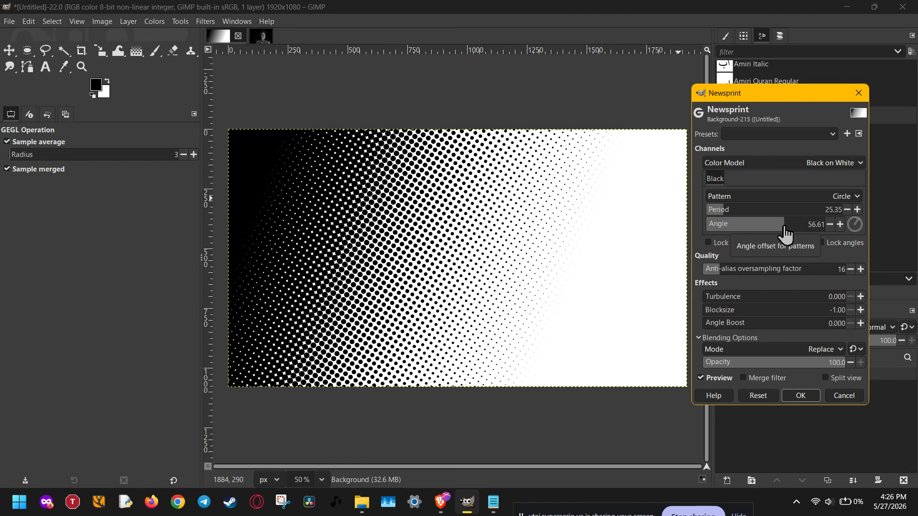
click(780, 228)
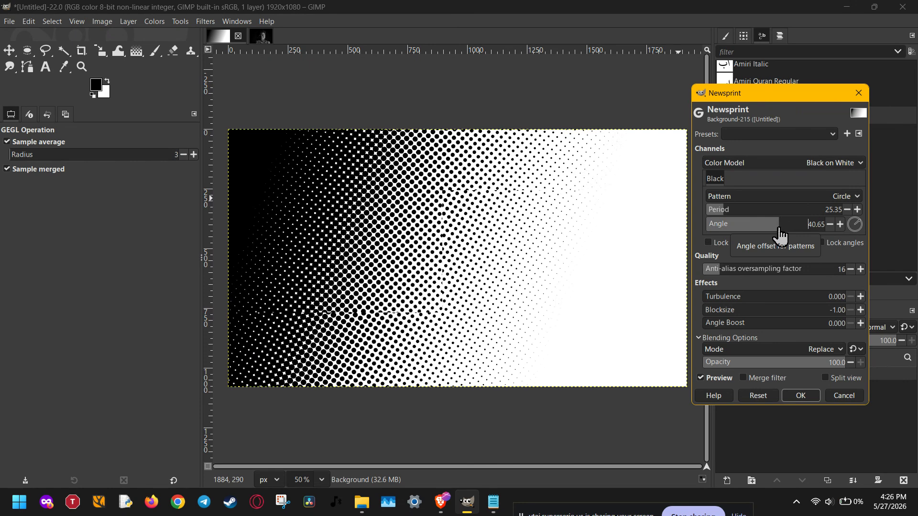
drag(779, 229, 782, 251)
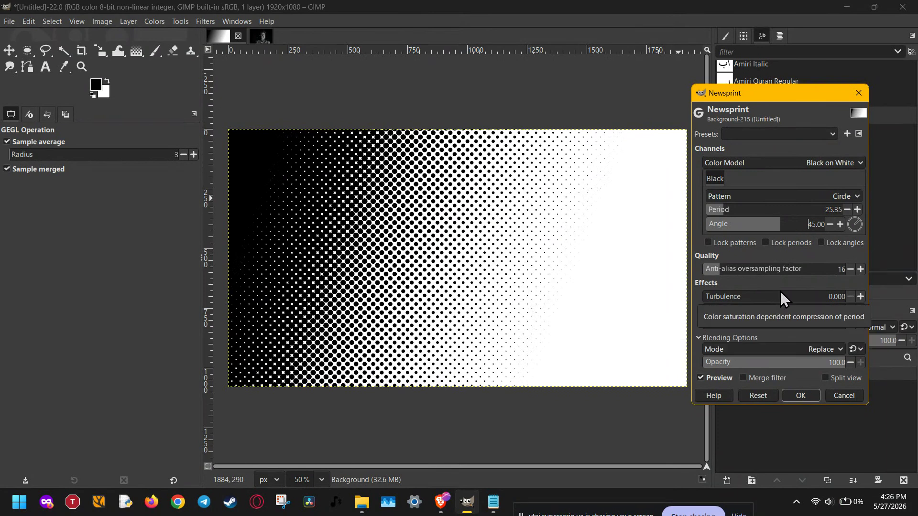
click(811, 391)
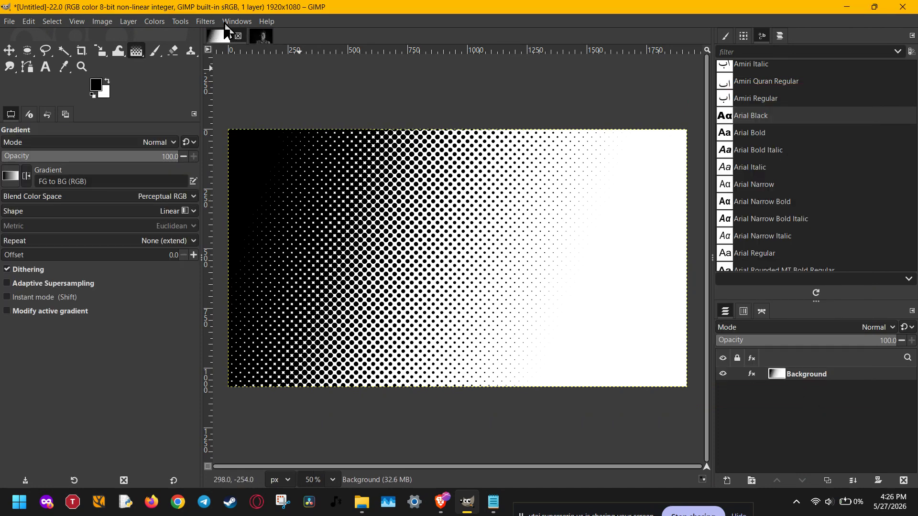
Switch to the cropped portrait photo and open the Newsprint filter for it
click(254, 36)
click(205, 21)
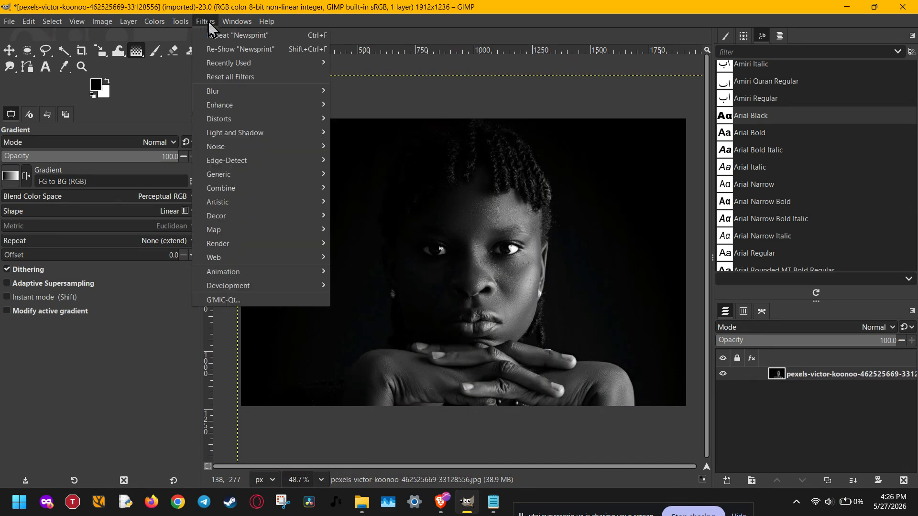
mouse_move(238, 107)
mouse_move(238, 133)
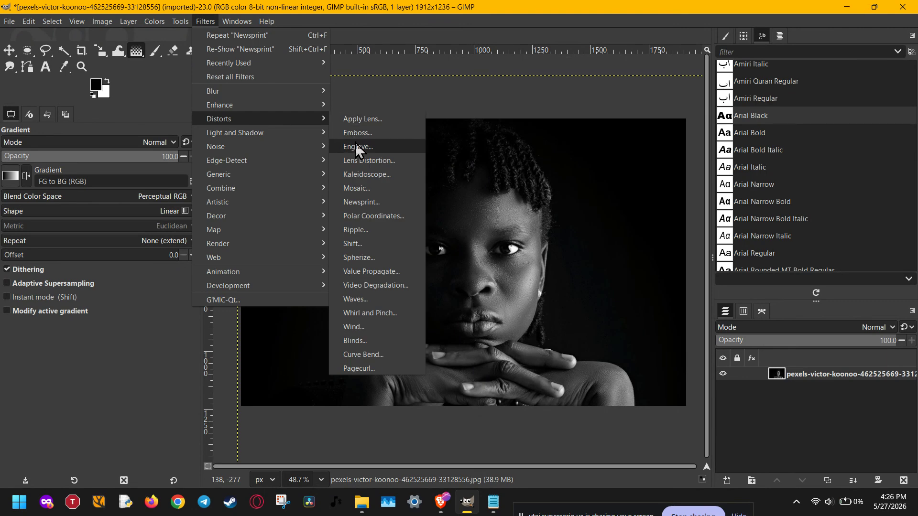
click(369, 205)
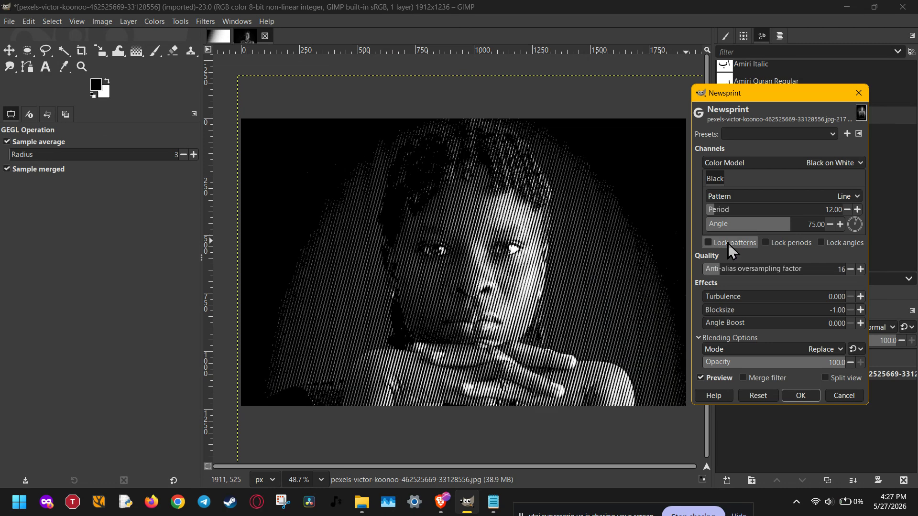
Set the portrait's Newsprint pattern to Circle with a period of about 18.31, and apply the filter
click(807, 198)
click(792, 213)
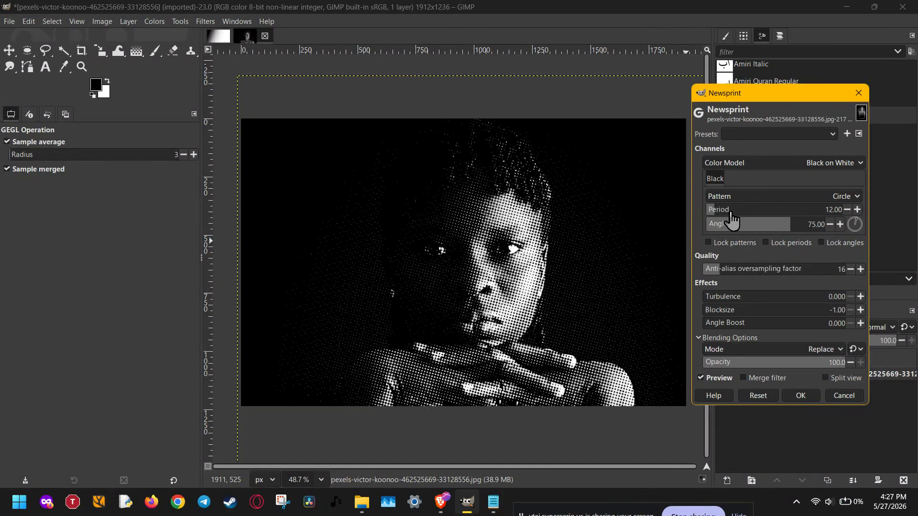
click(729, 211)
click(721, 211)
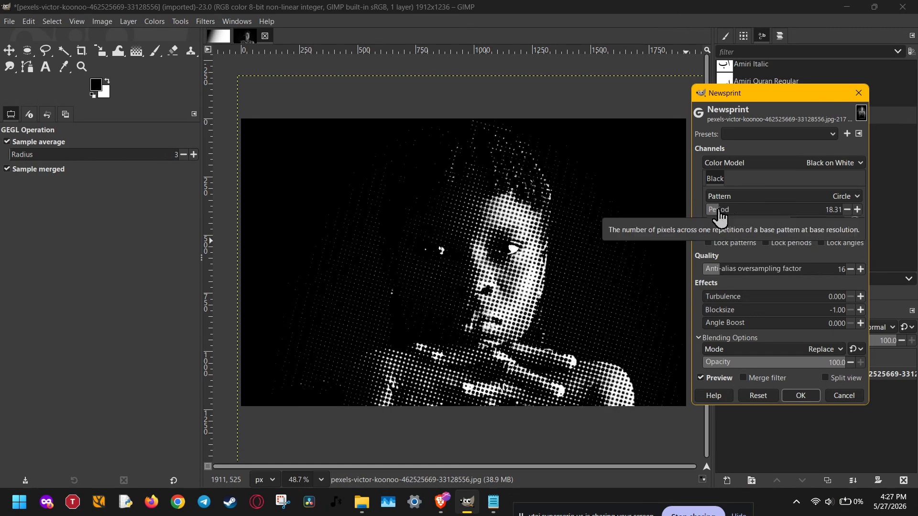
click(803, 395)
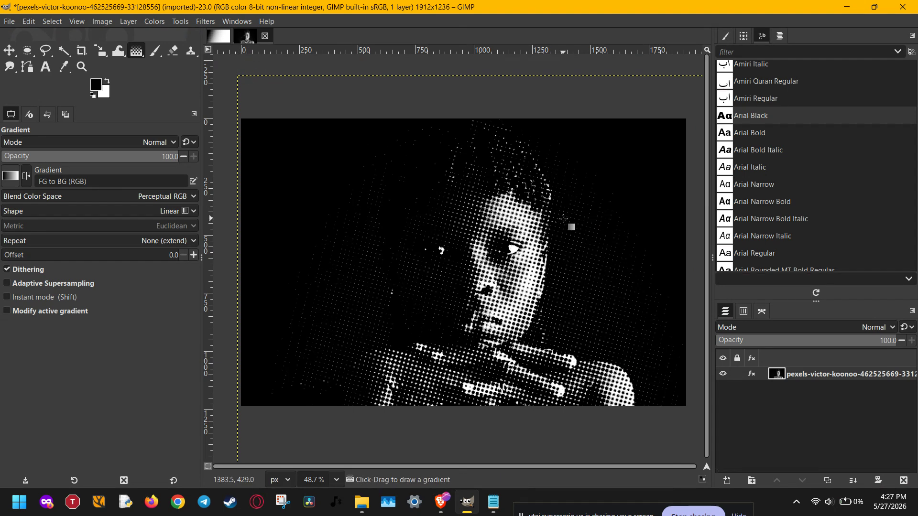
scroll(564, 219, up, 1)
scroll(563, 218, up, 1)
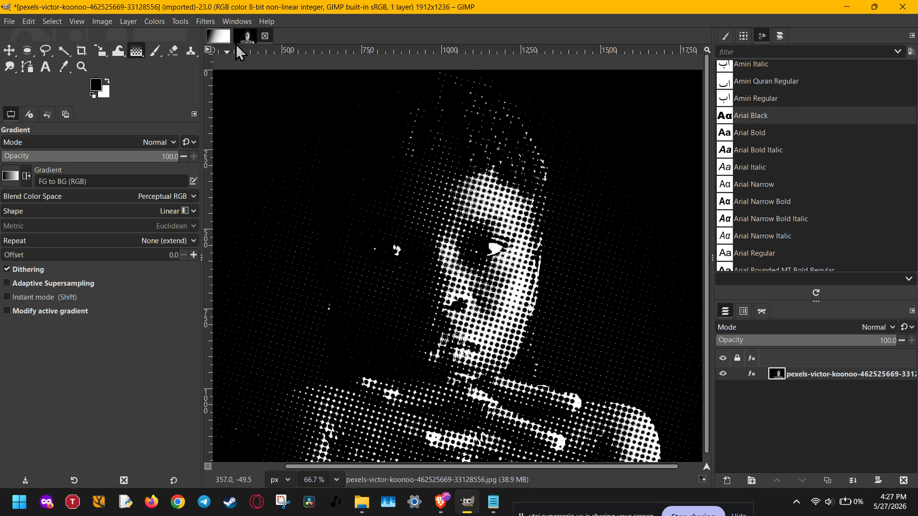
click(696, 512)
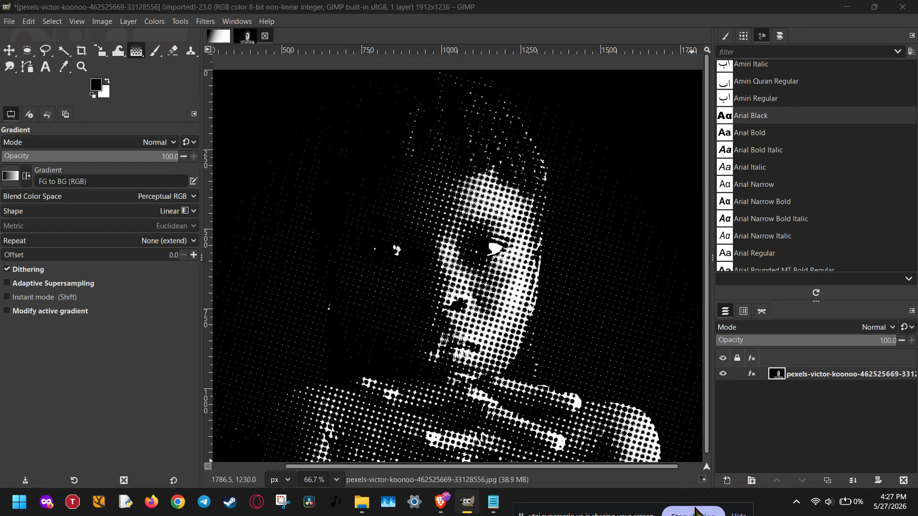